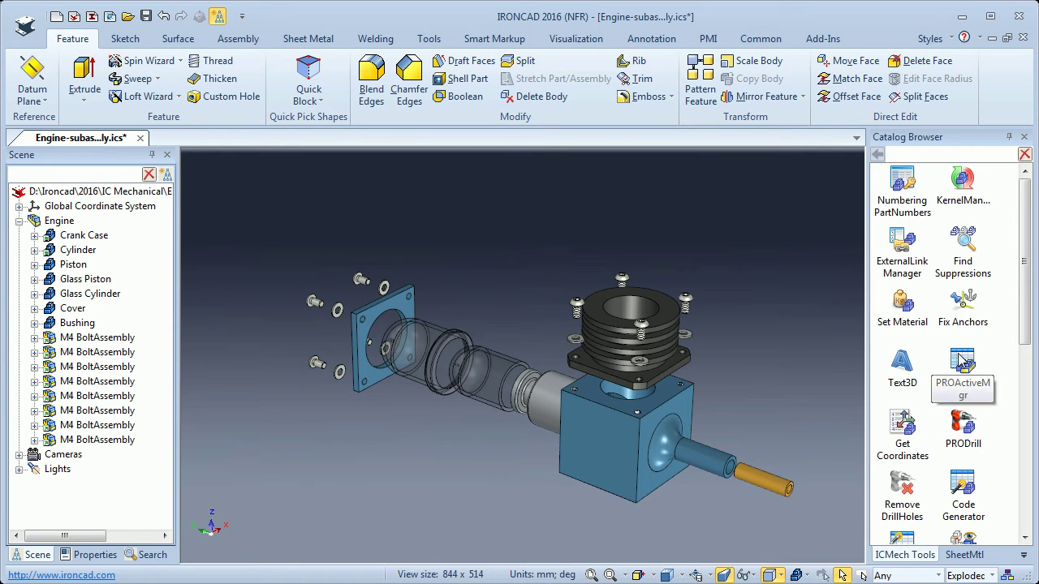
Launch the PROActive Manager by dragging PROActiveMgr into the scene, and move its window up slightly.
{"action": "left_click_drag", "start_coordinate": [965, 367], "coordinate": [767, 315]}
{"action": "left_click_drag", "start_coordinate": [452, 48], "coordinate": [499, 59]}
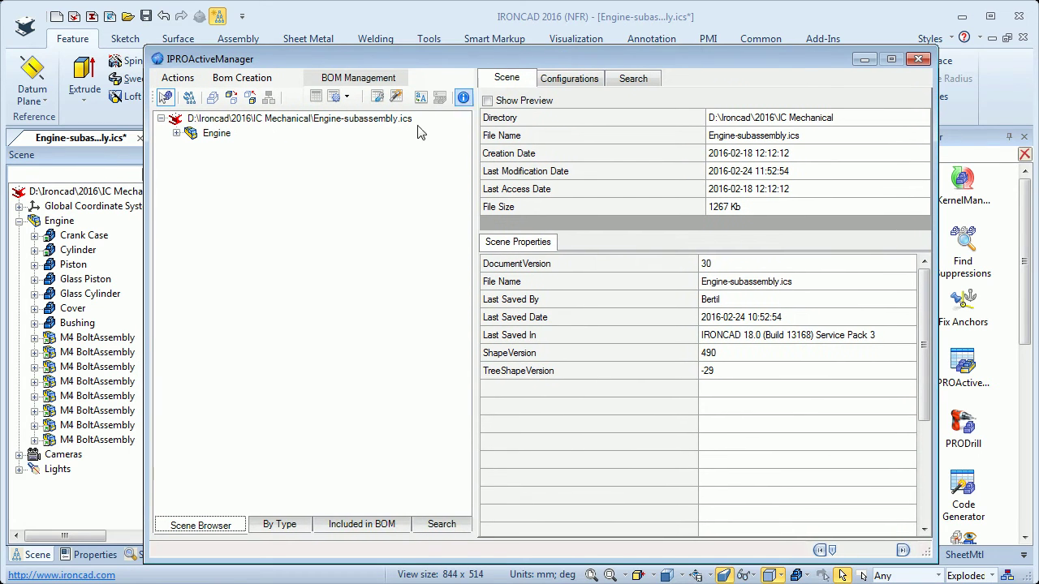
Inspect Engine-subassembly.ics's Default and Exploded view configurations, then open the Search conditions value cell.
{"action": "left_click", "coordinate": [357, 120]}
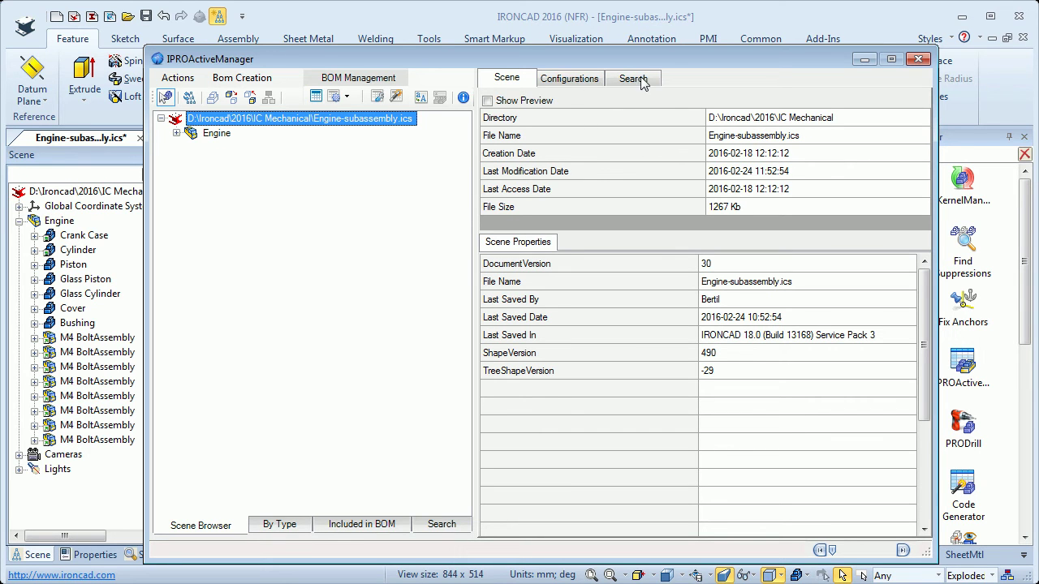
{"action": "left_click", "coordinate": [570, 80]}
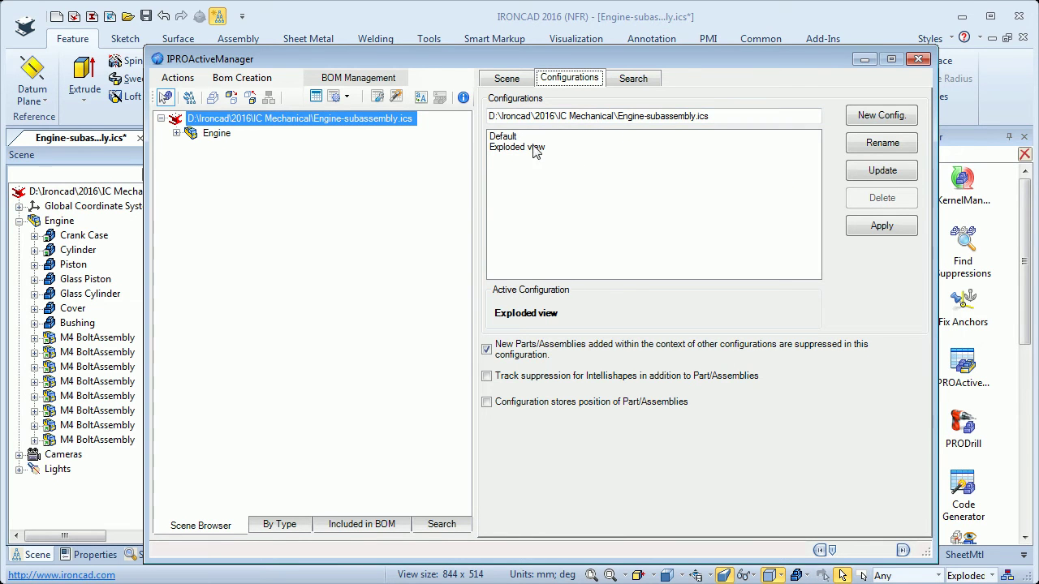
{"action": "left_click", "coordinate": [503, 136]}
{"action": "left_click", "coordinate": [505, 148]}
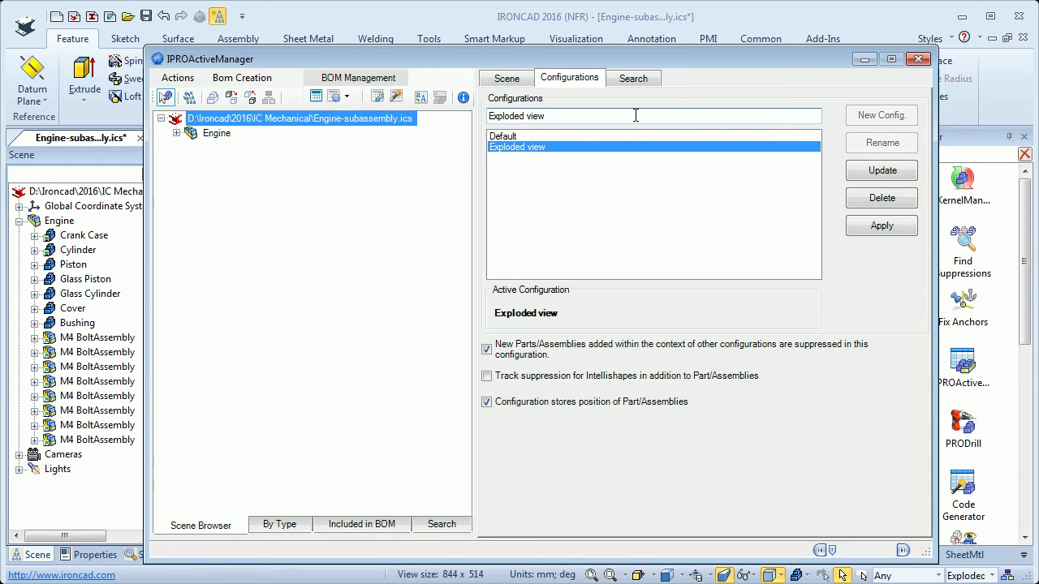
{"action": "left_click", "coordinate": [633, 79]}
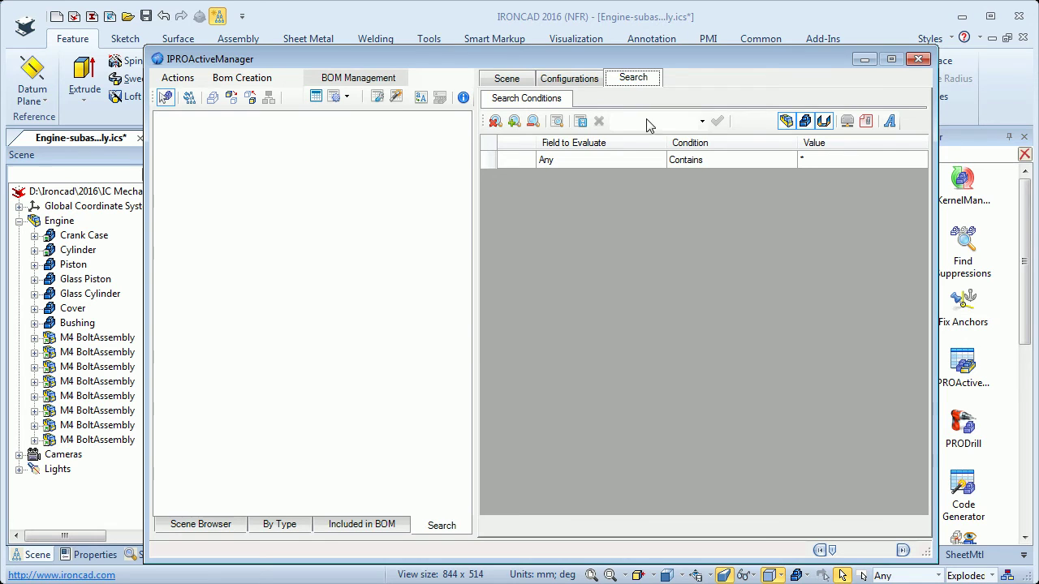
{"action": "left_click", "coordinate": [817, 160]}
Show the scene tree, expand Engine, and display Engine's BOM properties with part number 200.
{"action": "left_click", "coordinate": [505, 79]}
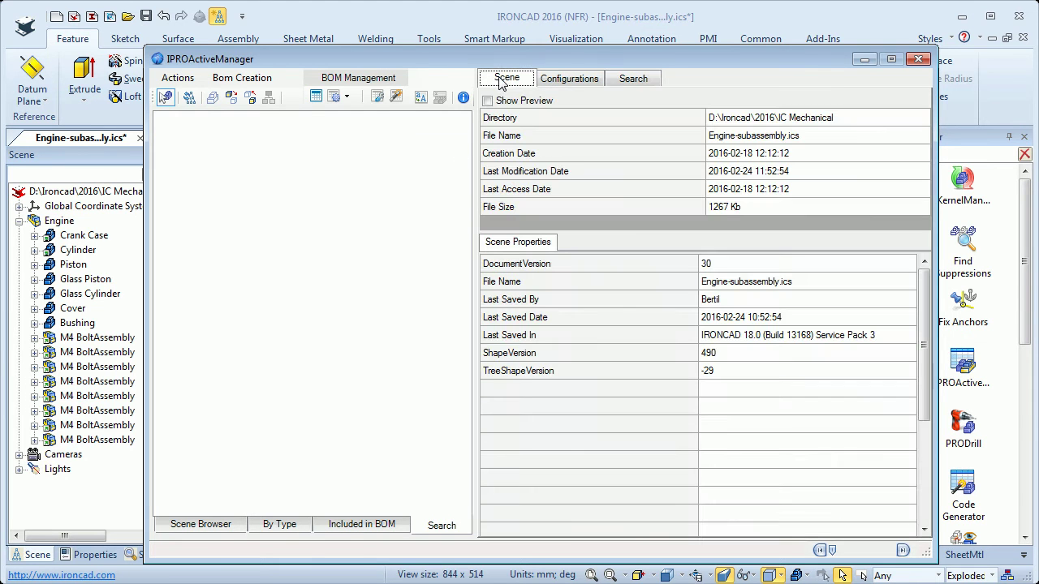
{"action": "left_click", "coordinate": [192, 528]}
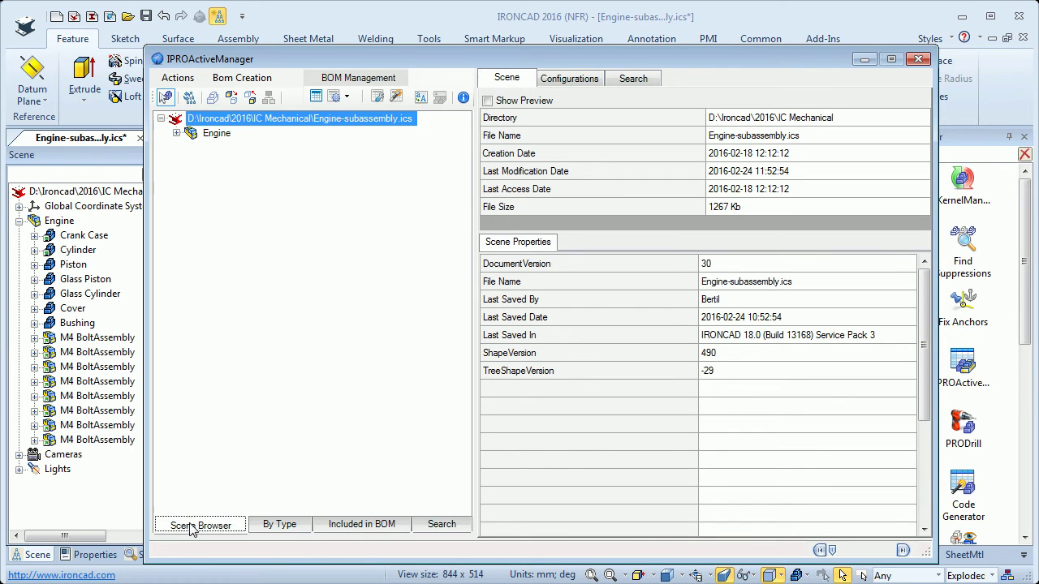
{"action": "left_click", "coordinate": [177, 134]}
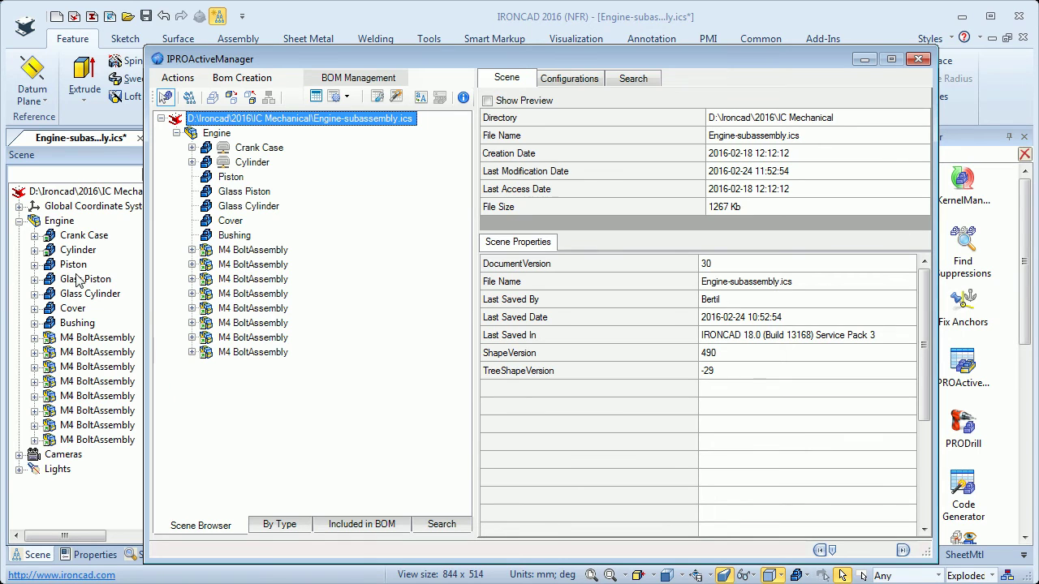
{"action": "left_click", "coordinate": [216, 135]}
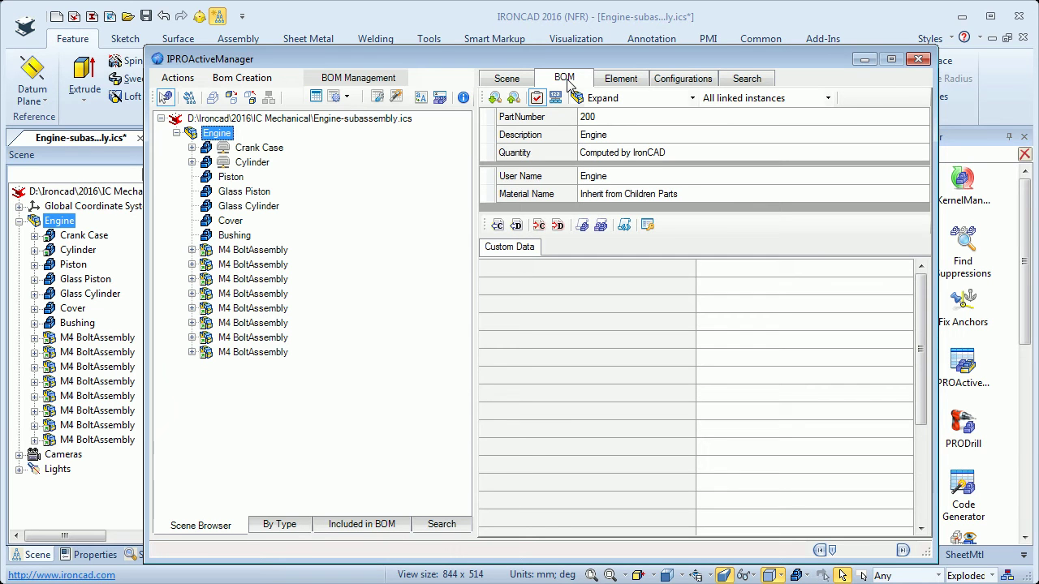
Calculate Engine's mass properties (volume 172374,611 mm³, weight 1,267 kg), then return to its BOM.
{"action": "left_click", "coordinate": [621, 81]}
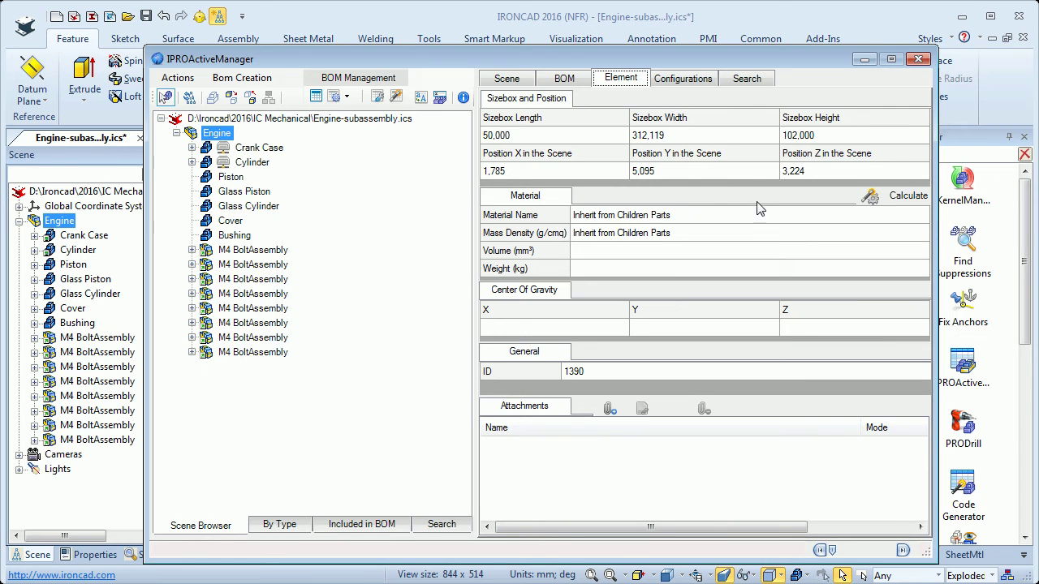
{"action": "left_click", "coordinate": [905, 201]}
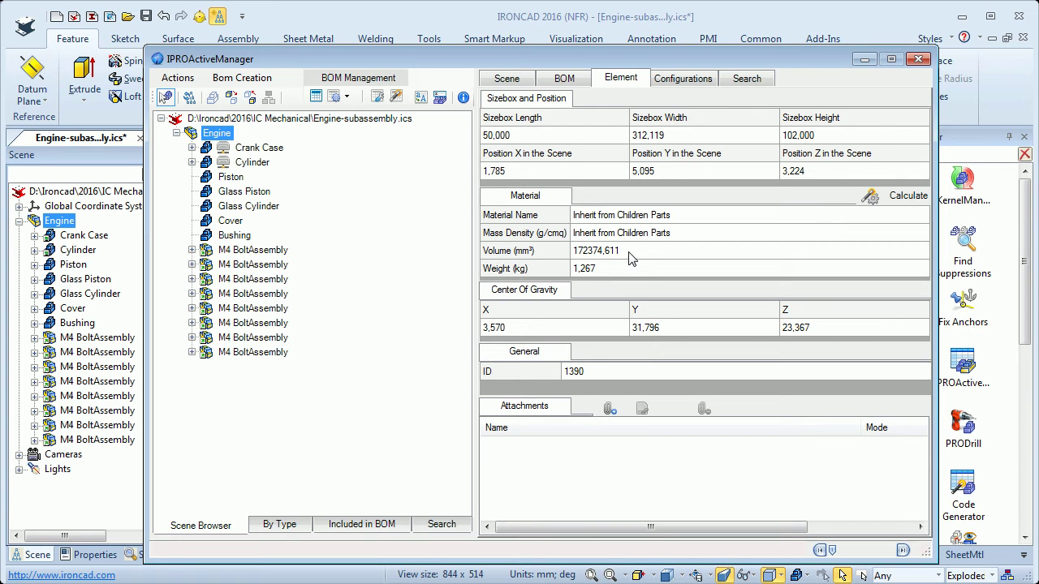
{"action": "left_click", "coordinate": [562, 79]}
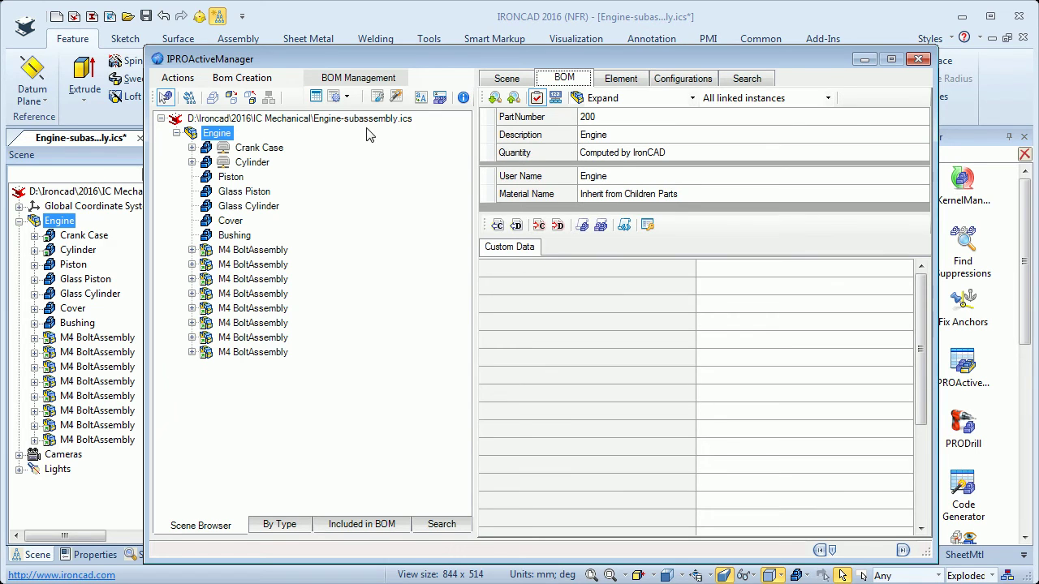
Select Crank Case, keep its material as Aluminium, and view its linked file Crank Case.ics (502 Kb).
{"action": "left_click", "coordinate": [245, 150]}
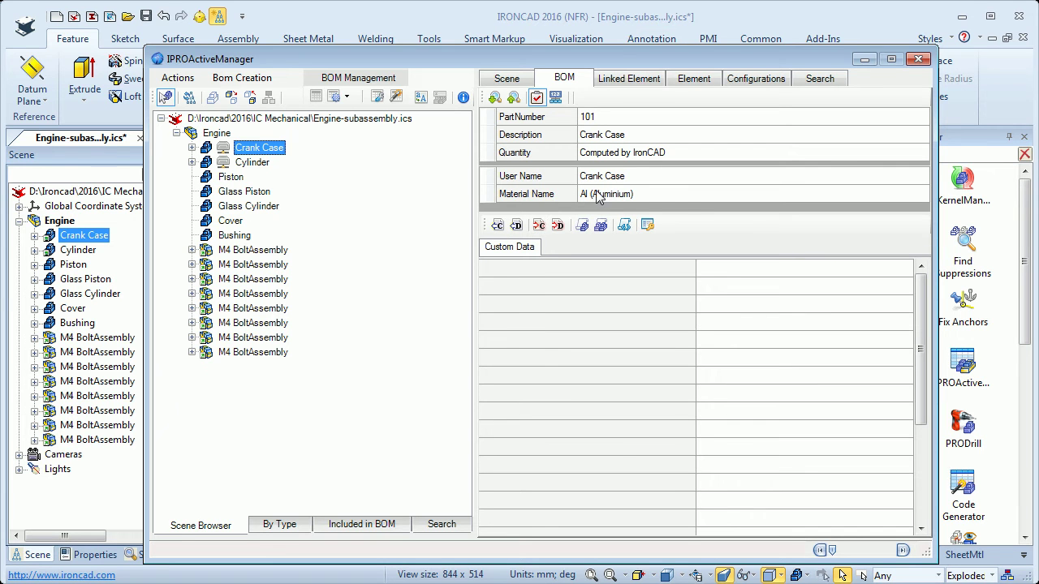
{"action": "left_click", "coordinate": [678, 191]}
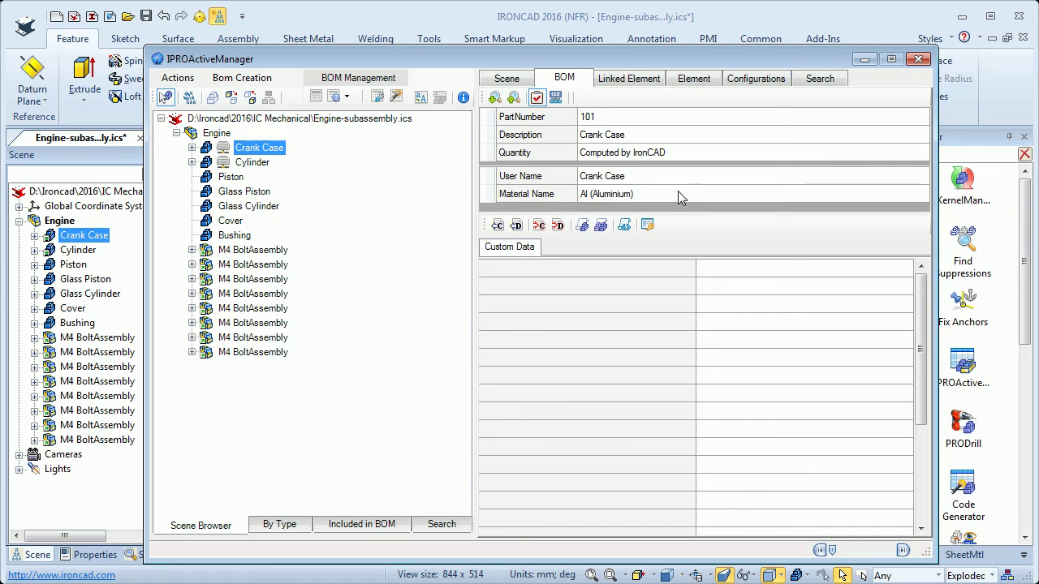
{"action": "left_click", "coordinate": [921, 195]}
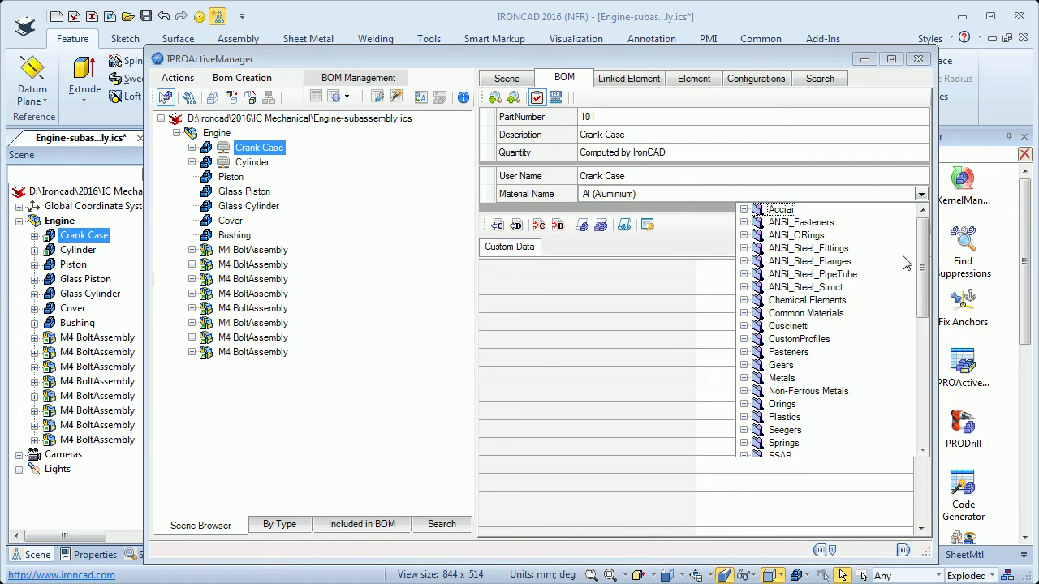
{"action": "mouse_move", "coordinate": [925, 262]}
{"action": "left_mouse_down"}
{"action": "mouse_move", "coordinate": [924, 357]}
{"action": "mouse_move", "coordinate": [926, 256]}
{"action": "left_mouse_up"}
{"action": "left_click", "coordinate": [757, 188]}
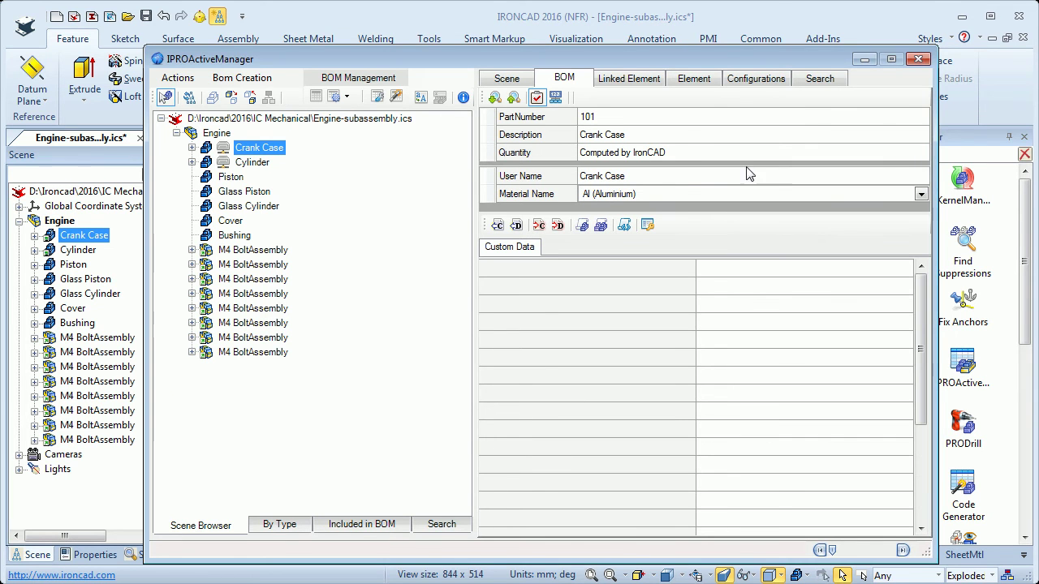
{"action": "left_click", "coordinate": [614, 82]}
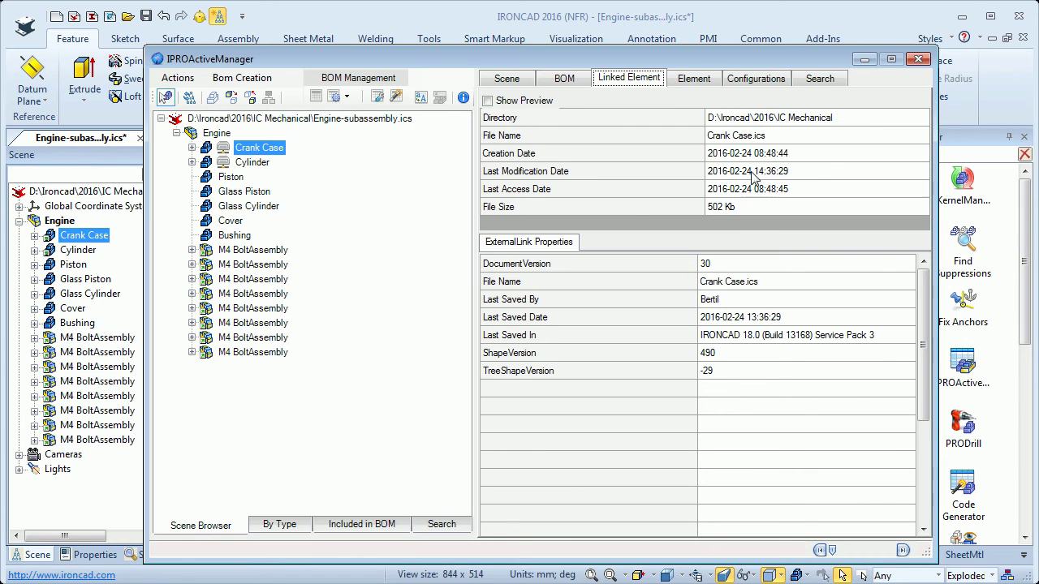
Return to Crank Case's BOM properties and begin a new entry in the first Custom Data row.
{"action": "left_click", "coordinate": [560, 81]}
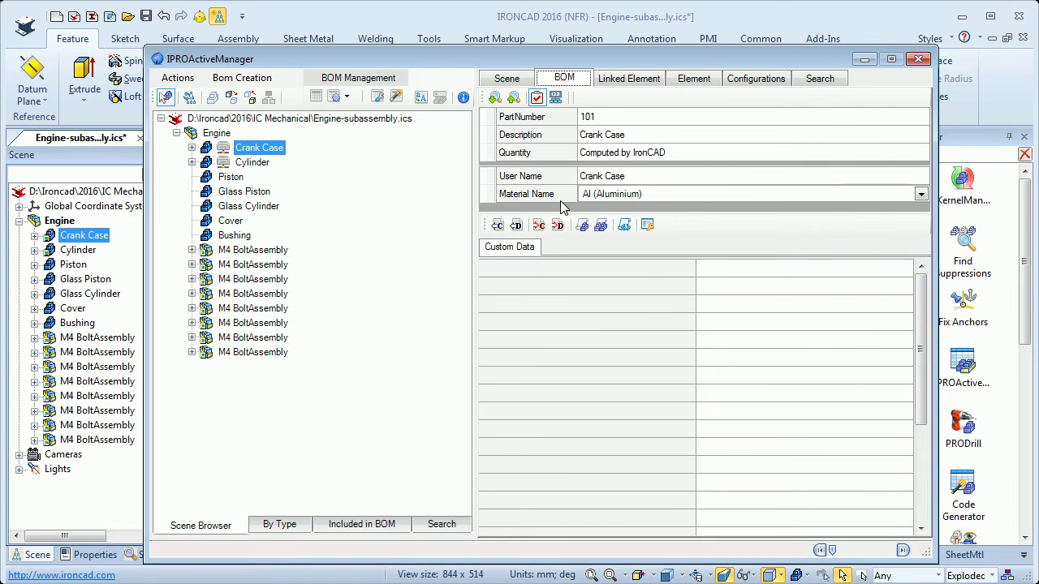
{"action": "left_click", "coordinate": [500, 276]}
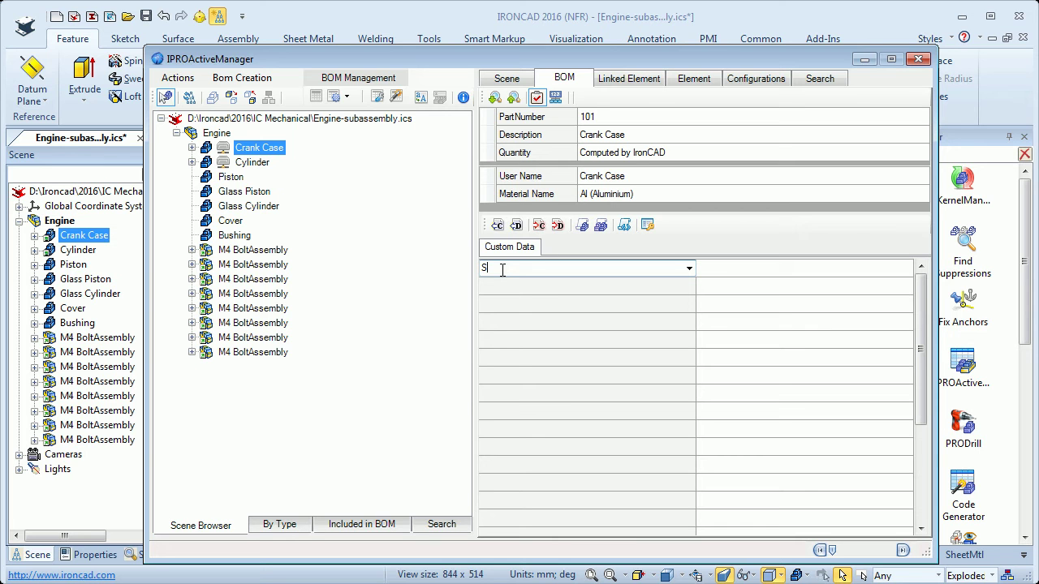
Add Supplier to the custom data names list and make it the first row's name.
{"action": "type", "text": "pplier"}
{"action": "left_click", "coordinate": [688, 270]}
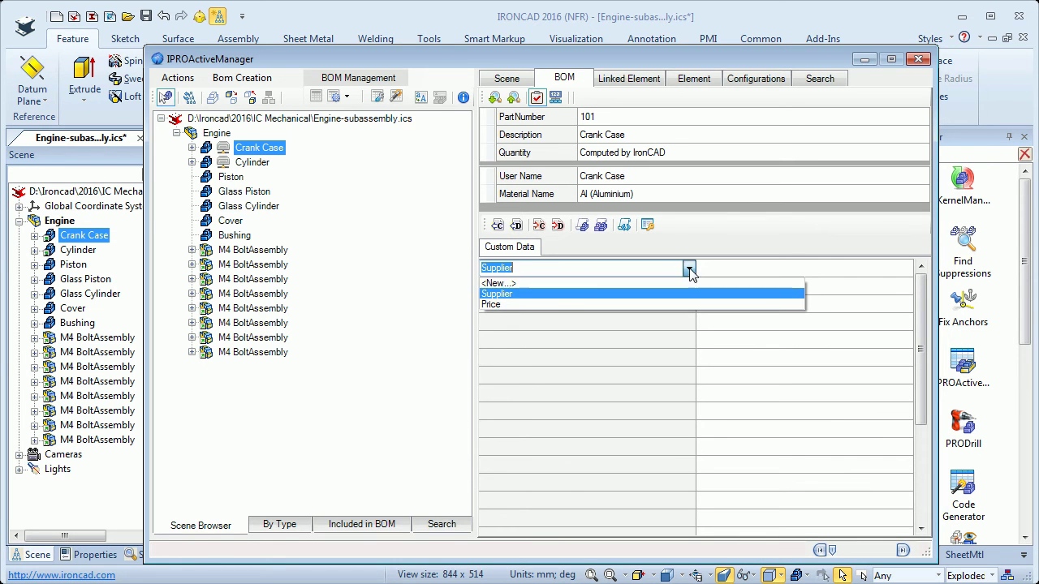
{"action": "left_click", "coordinate": [497, 287]}
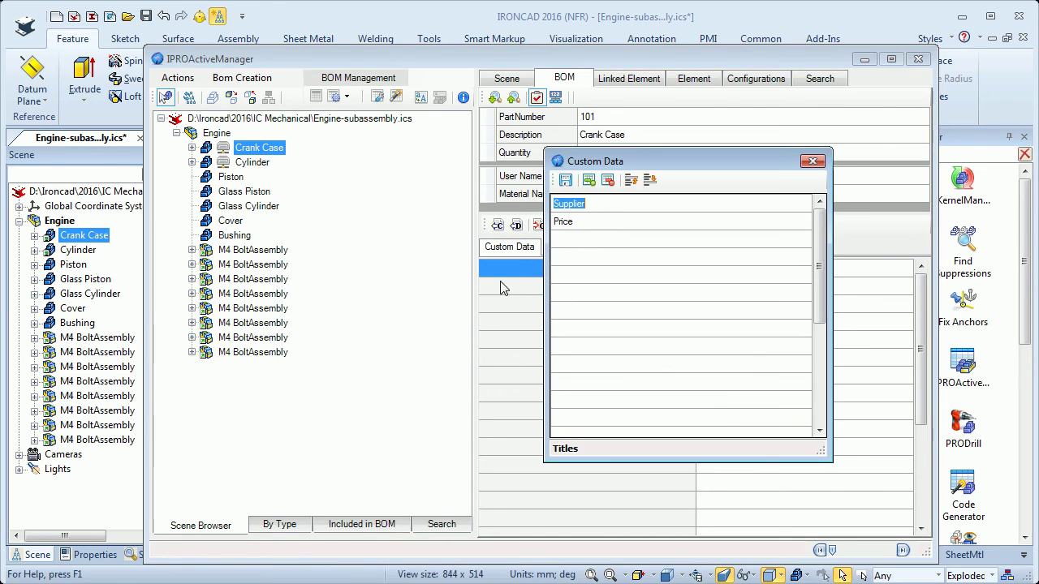
{"action": "left_click", "coordinate": [580, 241]}
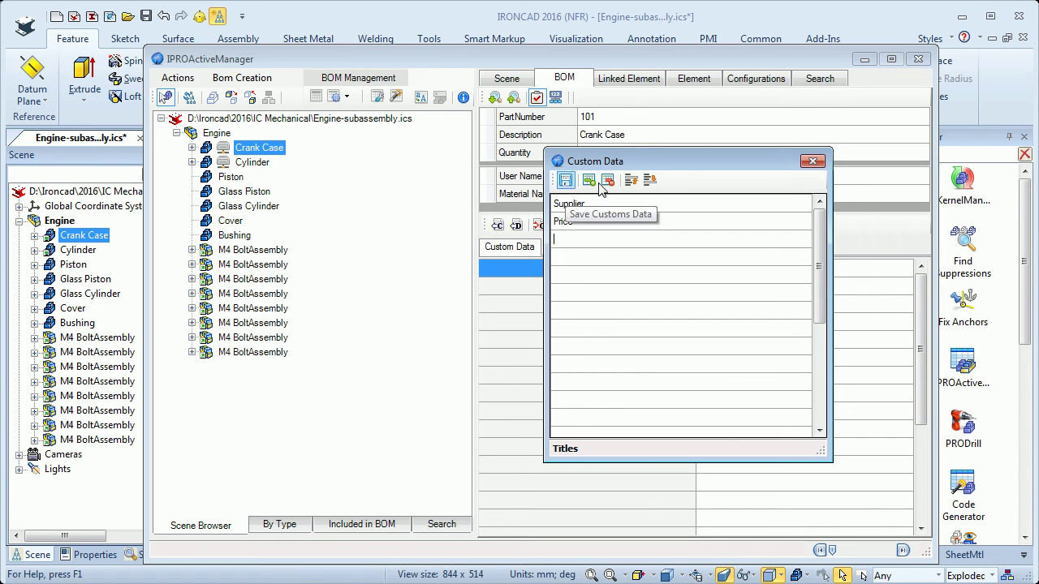
{"action": "left_click", "coordinate": [813, 161]}
{"action": "left_click", "coordinate": [689, 271]}
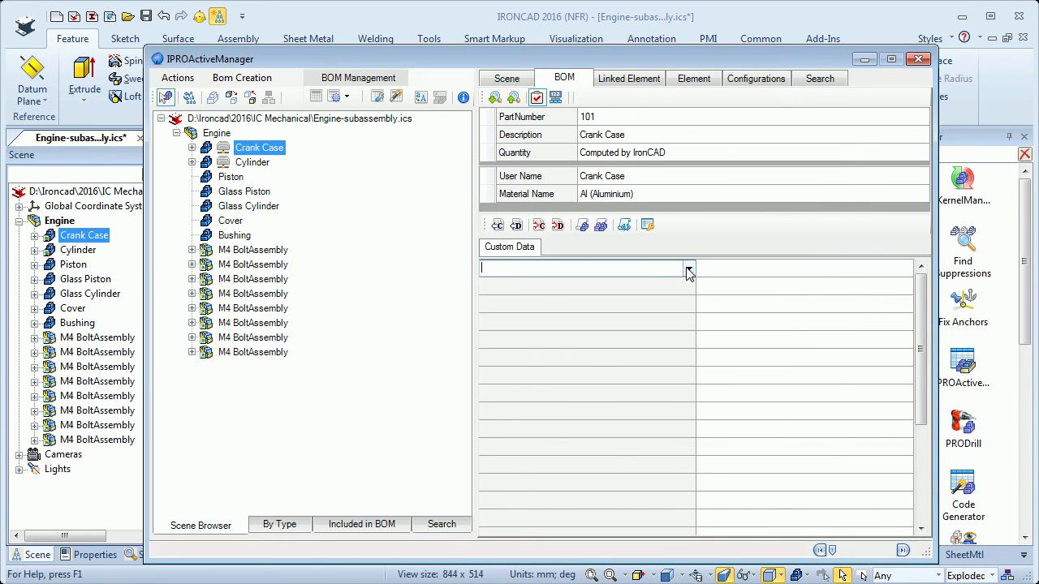
{"action": "left_click", "coordinate": [689, 269]}
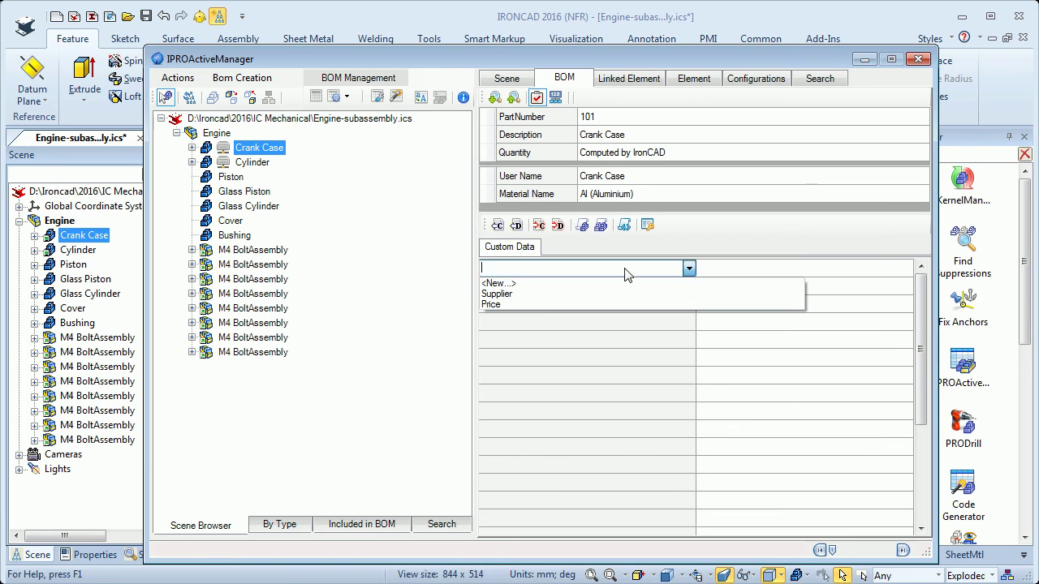
{"action": "left_click", "coordinate": [499, 294]}
Add Workshop to the Supplier value list and set Supplier to Workshop.
{"action": "left_click", "coordinate": [896, 273]}
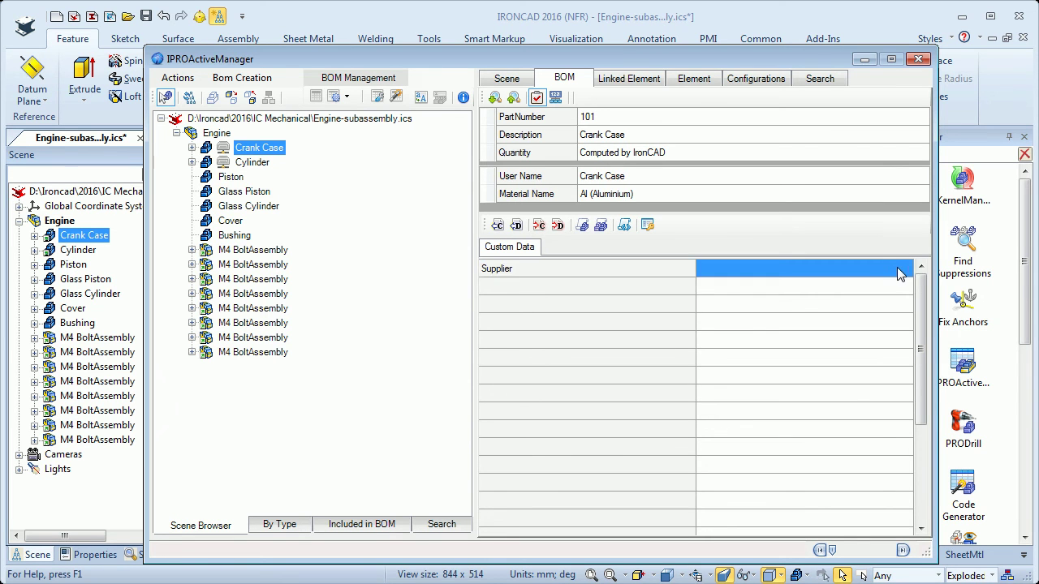
{"action": "left_click", "coordinate": [906, 274]}
{"action": "left_click", "coordinate": [906, 269]}
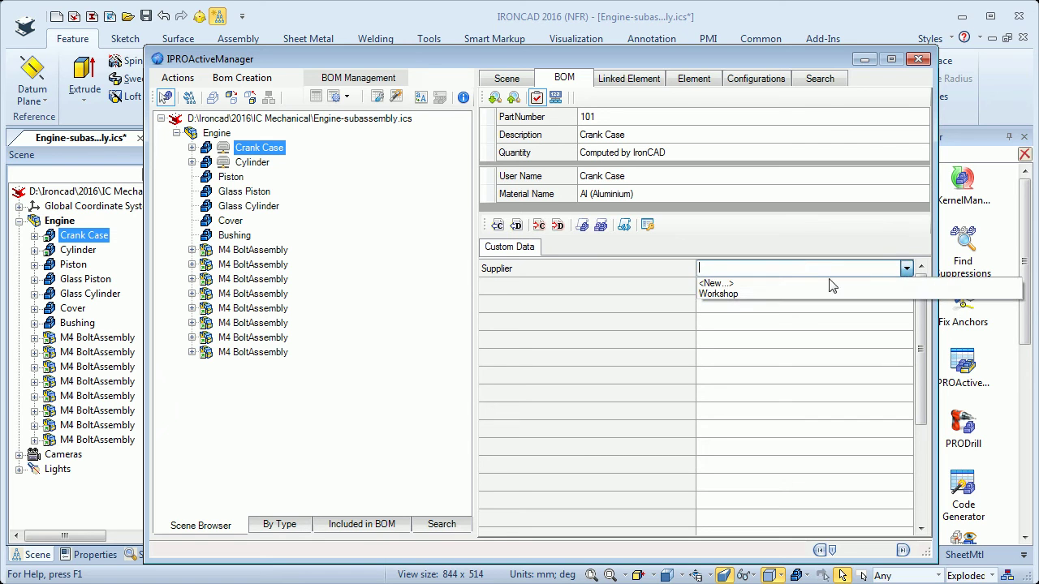
{"action": "left_click", "coordinate": [715, 296]}
{"action": "left_click", "coordinate": [907, 269]}
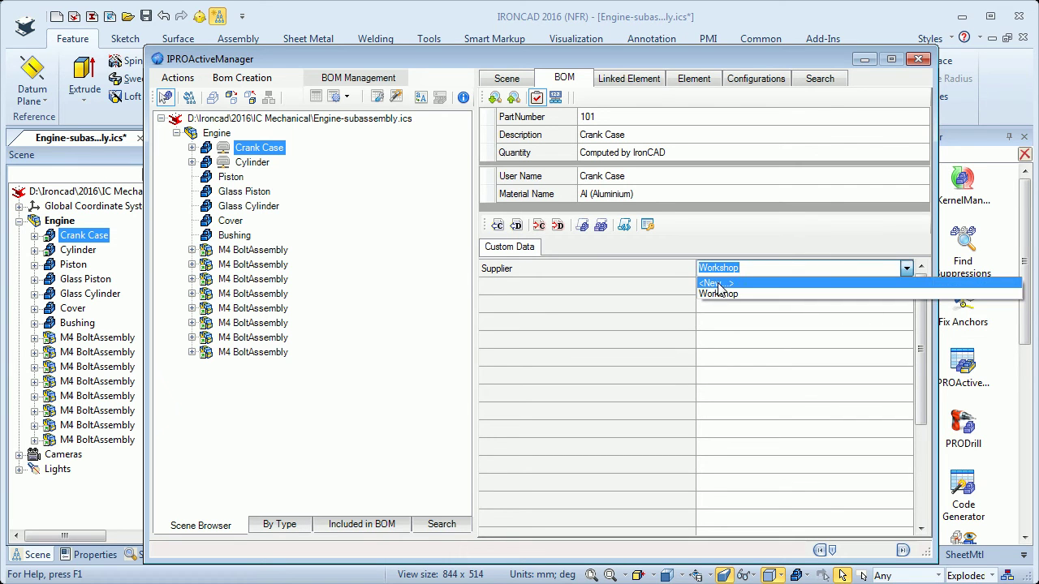
{"action": "left_click", "coordinate": [718, 284]}
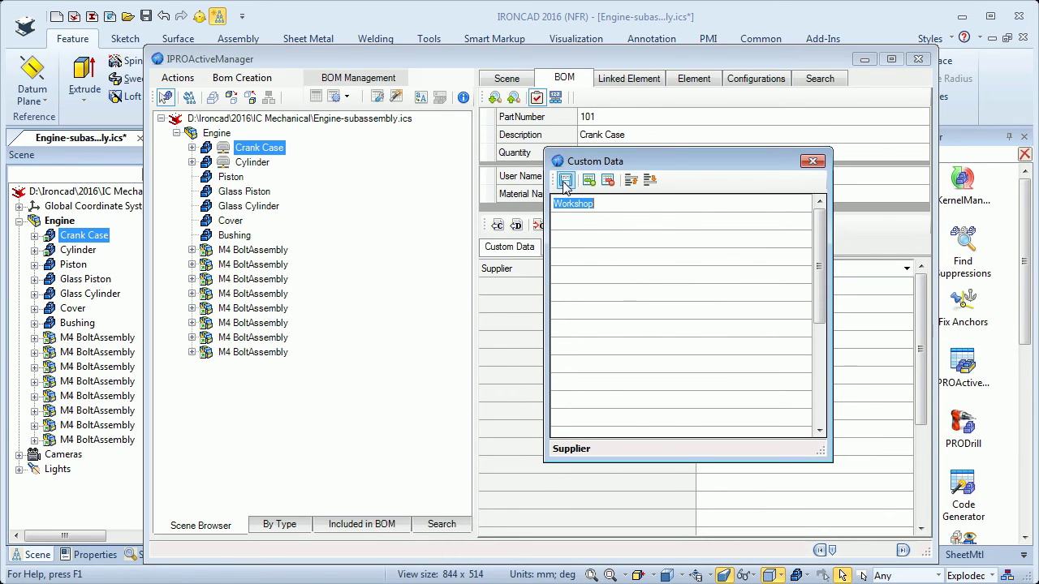
{"action": "left_click", "coordinate": [813, 161]}
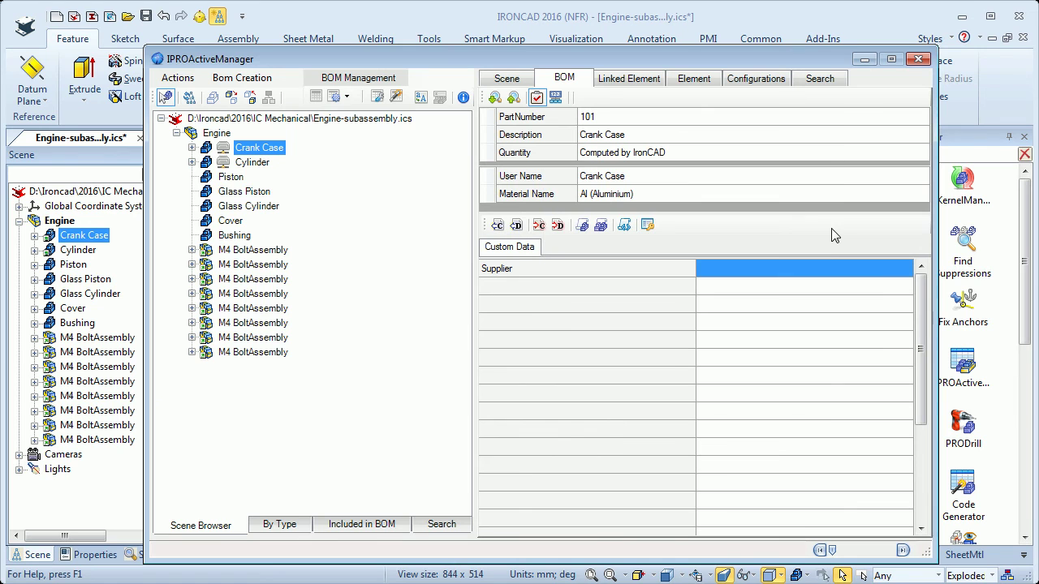
{"action": "left_click", "coordinate": [906, 270]}
{"action": "left_click", "coordinate": [906, 270]}
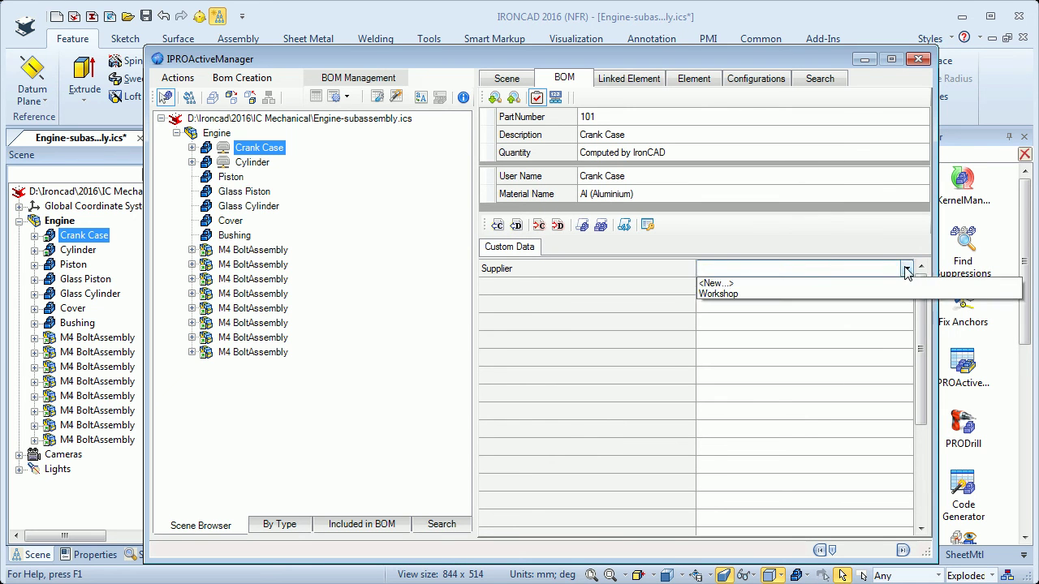
{"action": "left_click", "coordinate": [724, 298]}
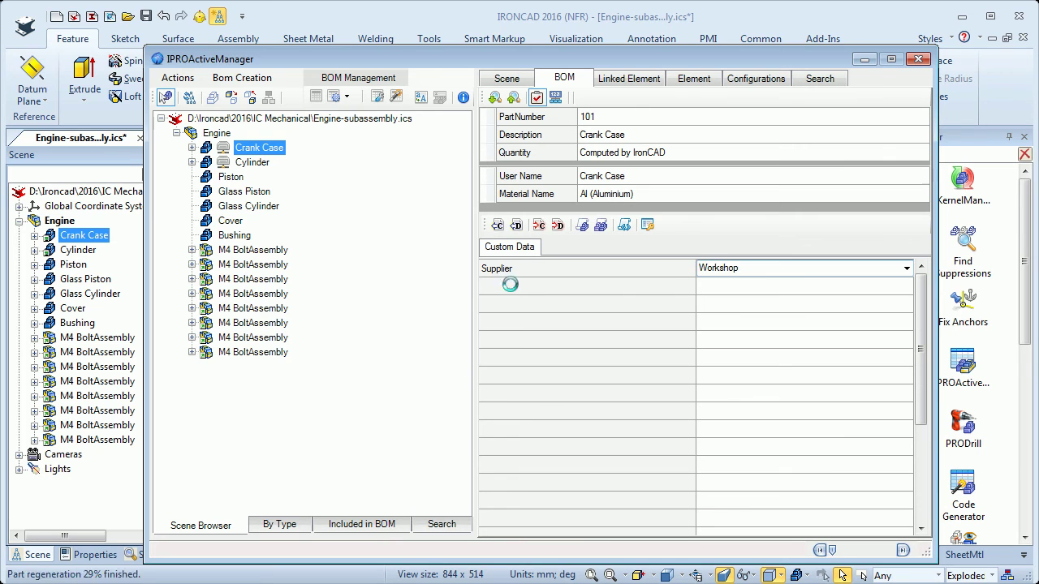
{"action": "left_click", "coordinate": [532, 287]}
Add a Price custom property with 10, 20 and 15 as its value choices.
{"action": "left_click", "coordinate": [688, 290]}
{"action": "left_click", "coordinate": [688, 291]}
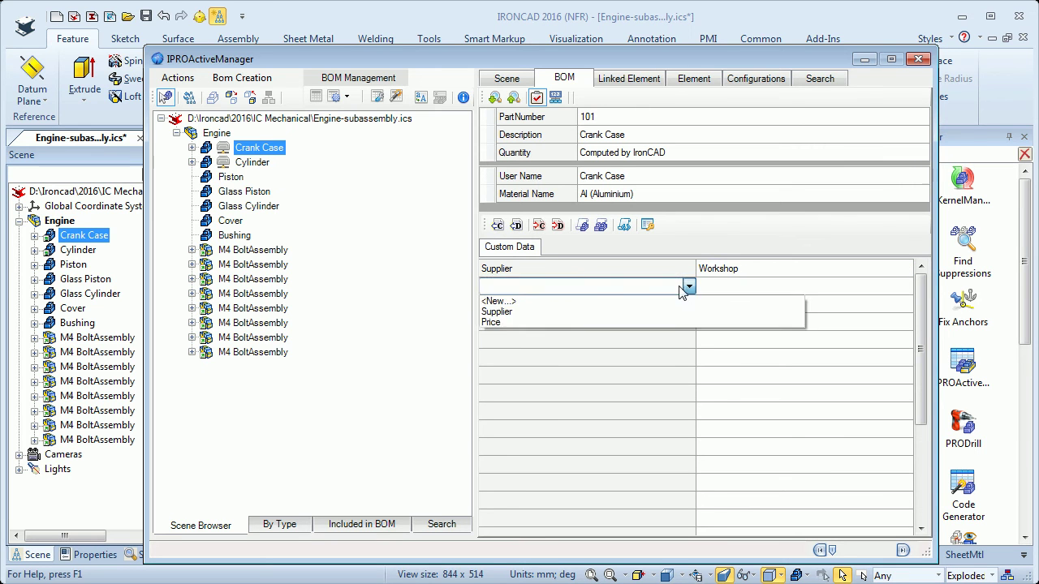
{"action": "left_click", "coordinate": [499, 323]}
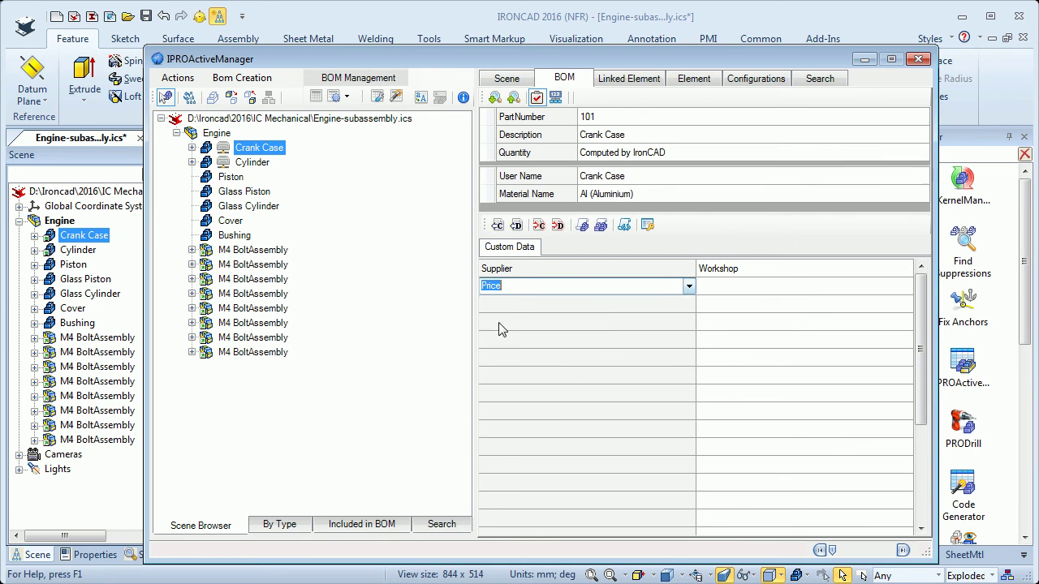
{"action": "left_click", "coordinate": [713, 289]}
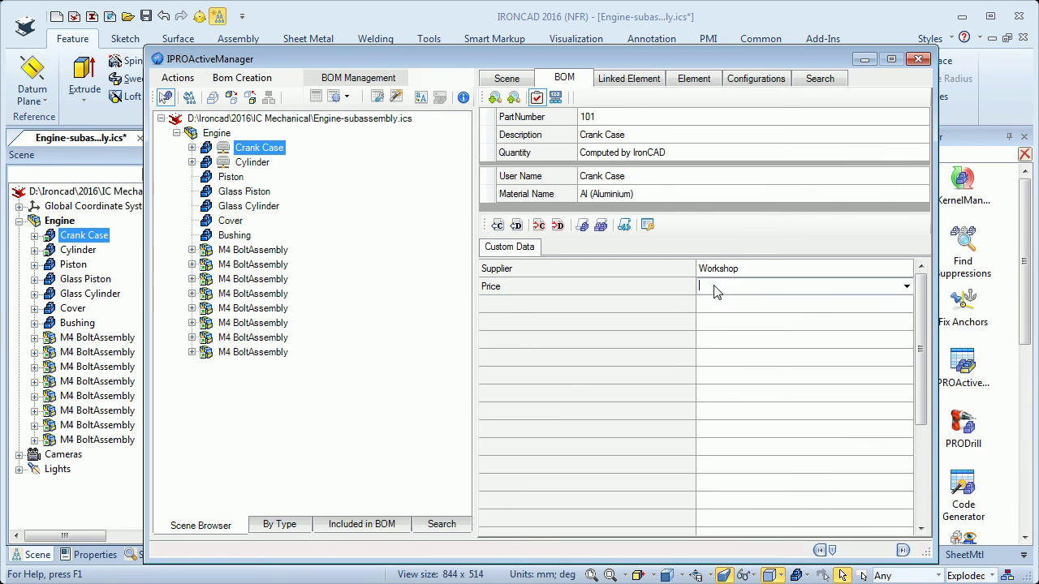
{"action": "left_click", "coordinate": [906, 286]}
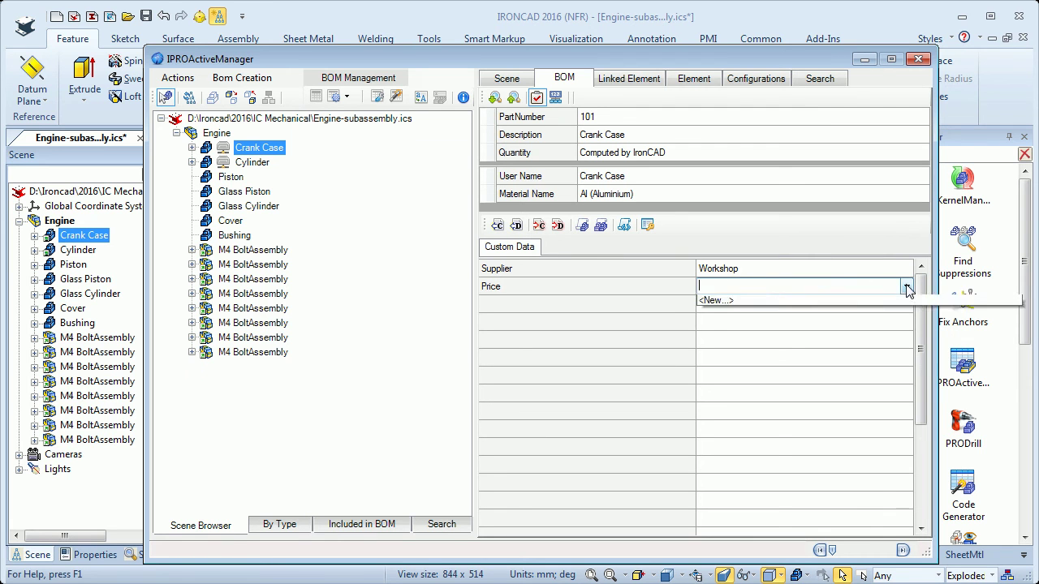
{"action": "left_click", "coordinate": [716, 302]}
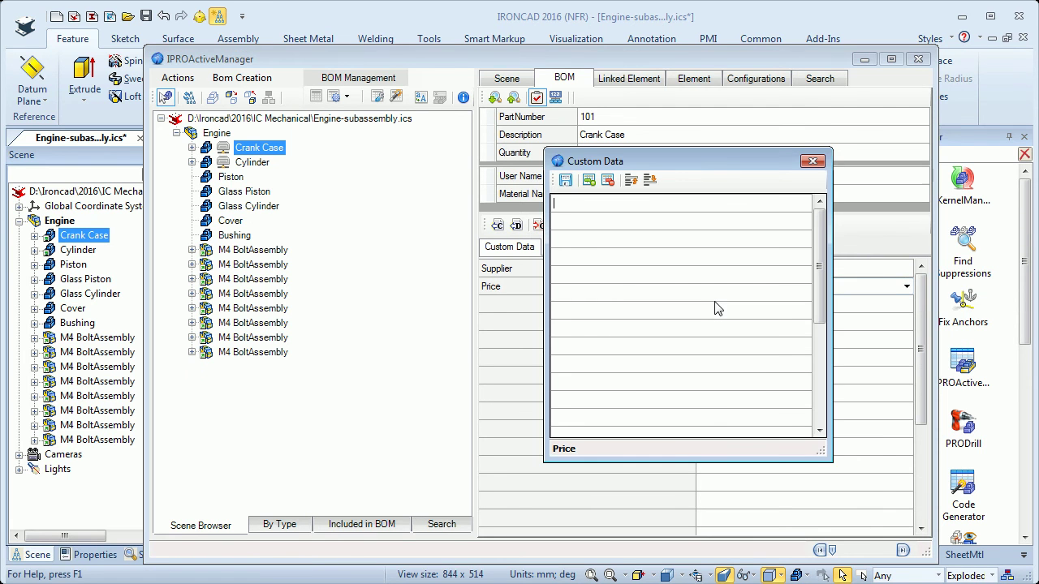
{"action": "left_click", "coordinate": [564, 203]}
{"action": "type", "text": "10 20 15"}
{"action": "key", "text": "Return"}
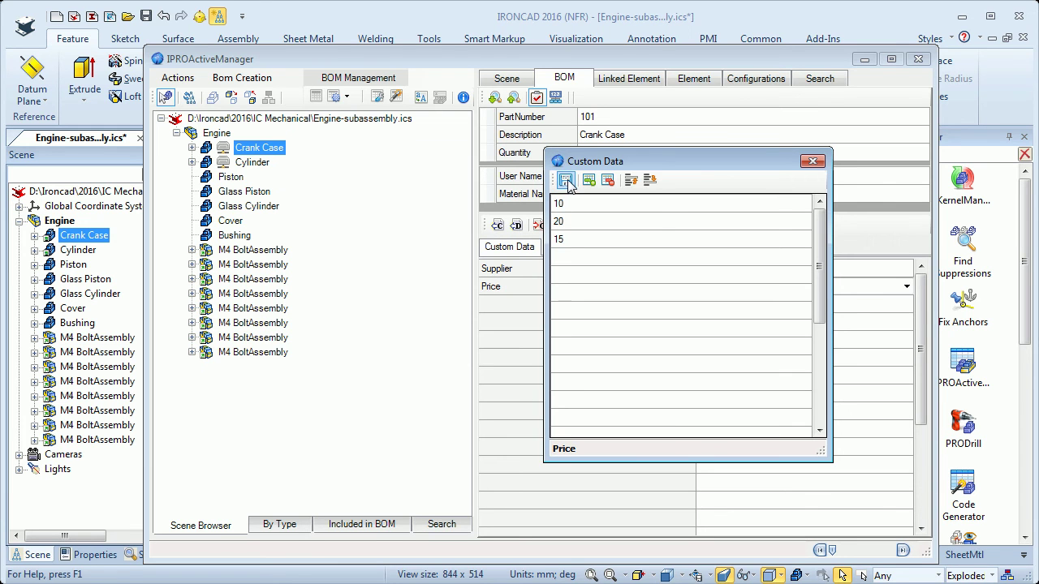
{"action": "left_click", "coordinate": [812, 161]}
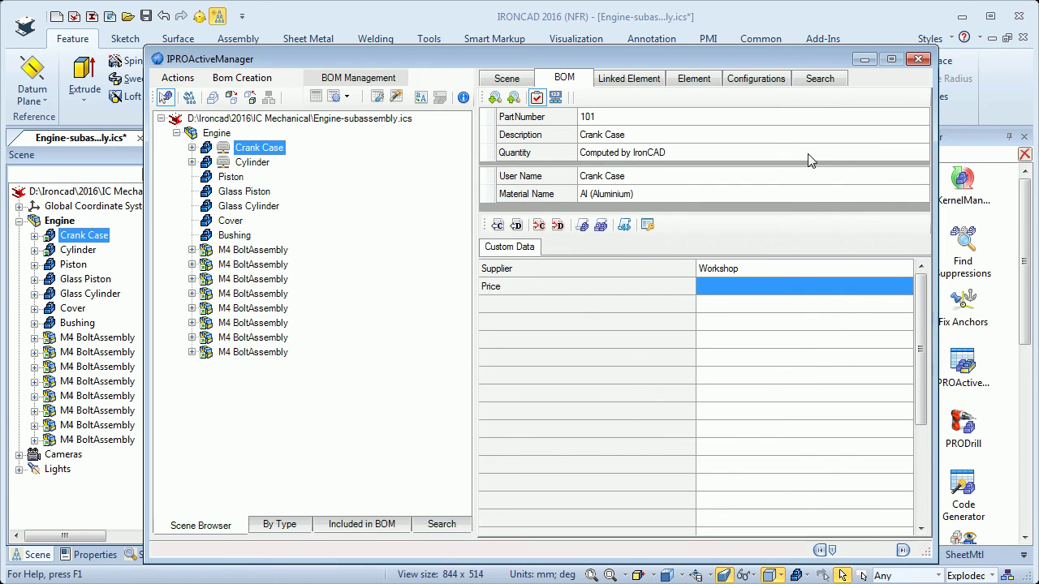
Set the Price value to 10 and close the BOM manager.
{"action": "left_click", "coordinate": [910, 289]}
{"action": "left_click", "coordinate": [906, 287]}
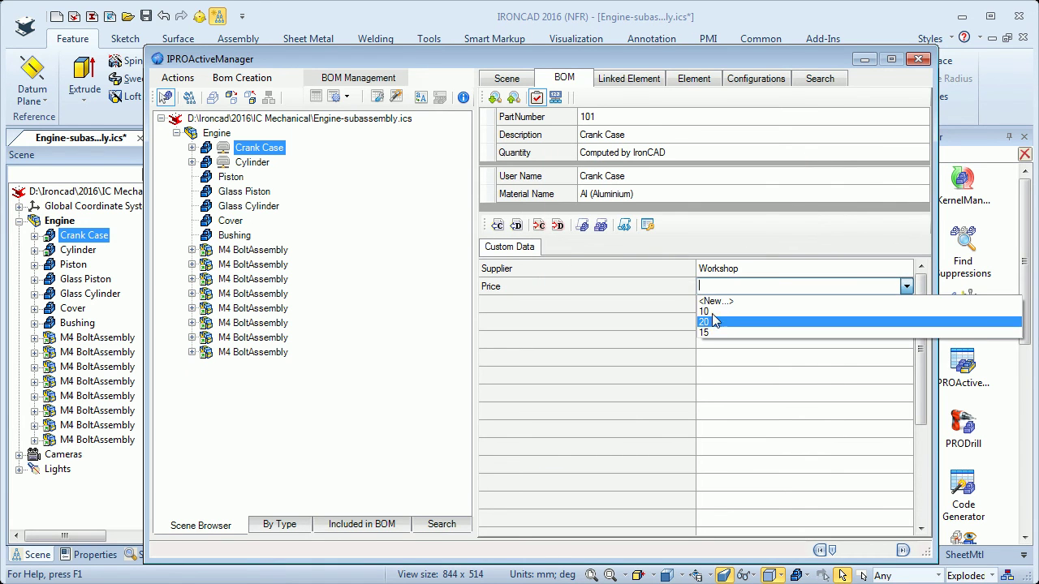
{"action": "left_click", "coordinate": [714, 312]}
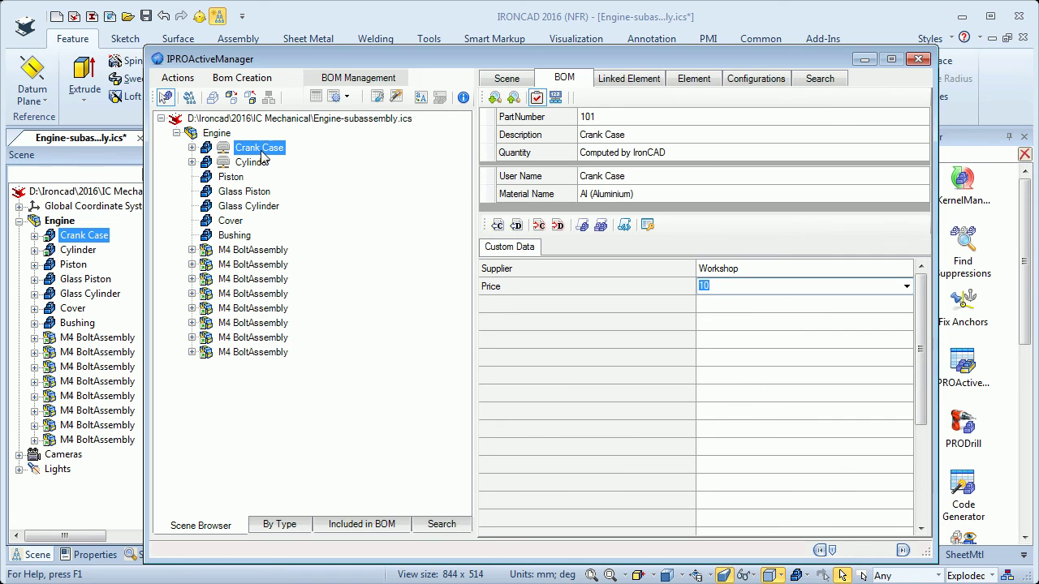
{"action": "left_click", "coordinate": [925, 60]}
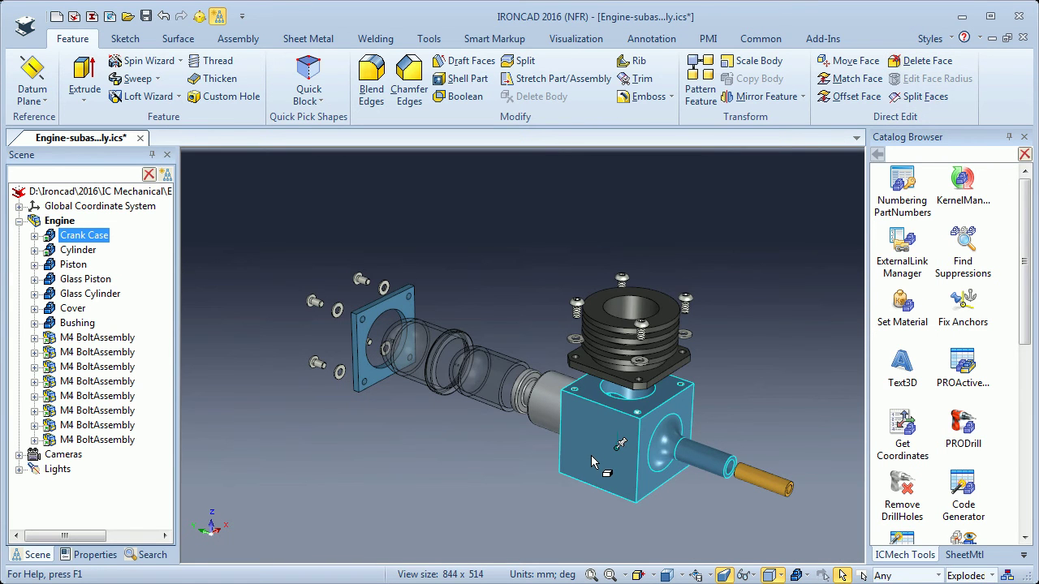
{"action": "right_click", "coordinate": [591, 462]}
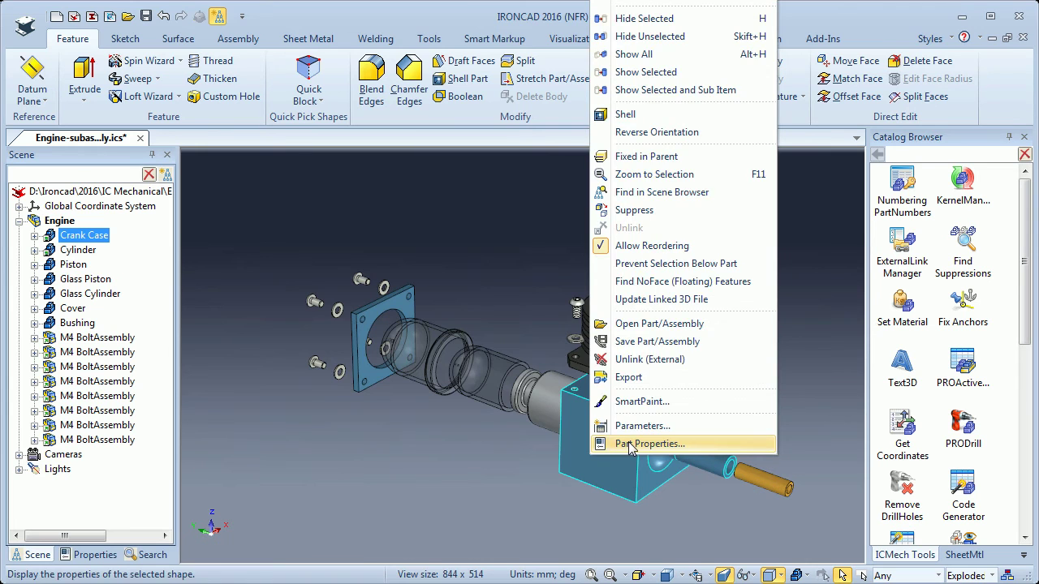
{"action": "left_click", "coordinate": [622, 445]}
{"action": "left_click", "coordinate": [328, 317]}
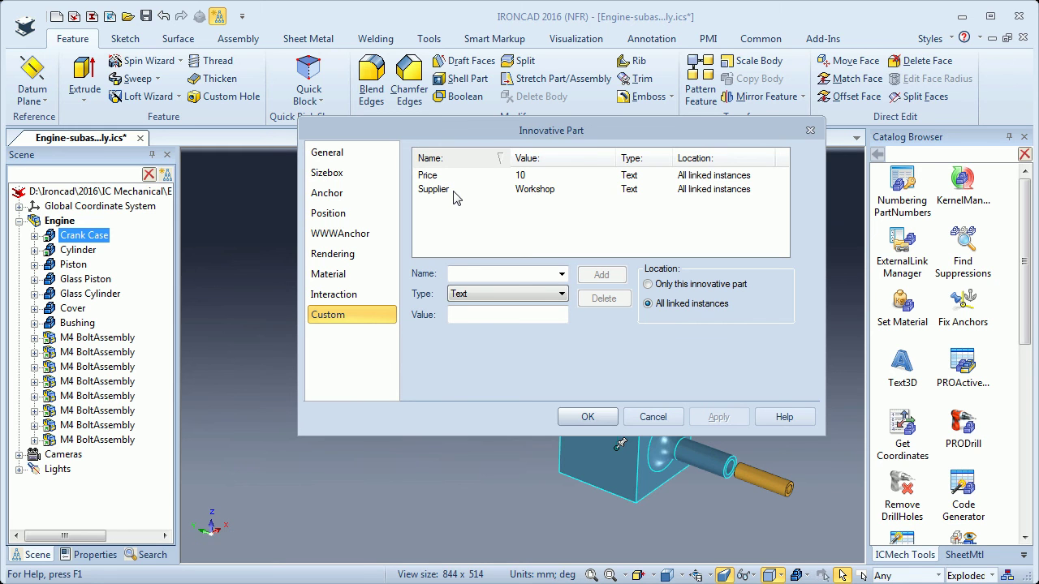
{"action": "left_click", "coordinate": [585, 416]}
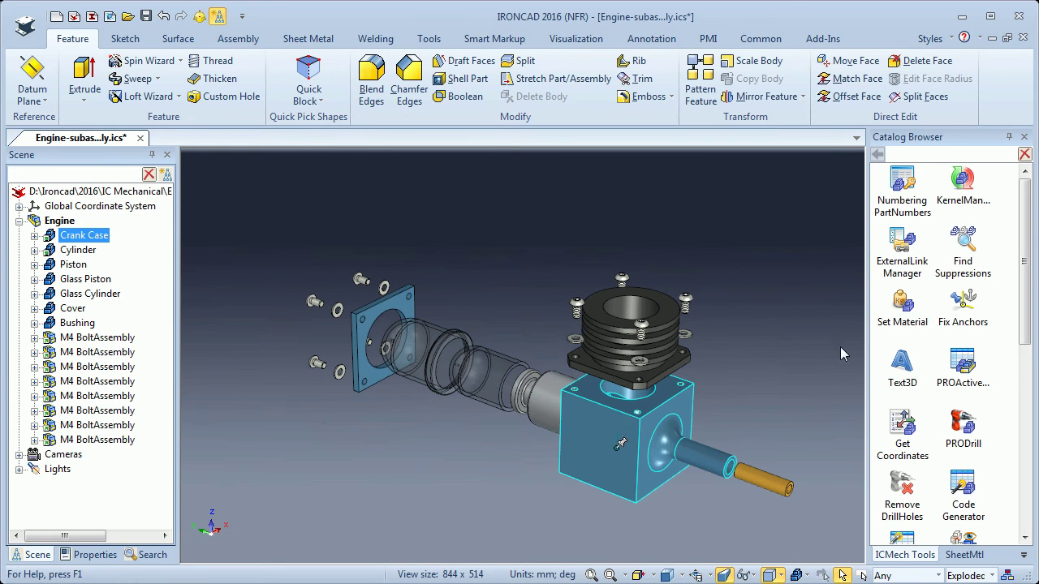
{"action": "left_click_drag", "start_coordinate": [966, 364], "coordinate": [759, 366]}
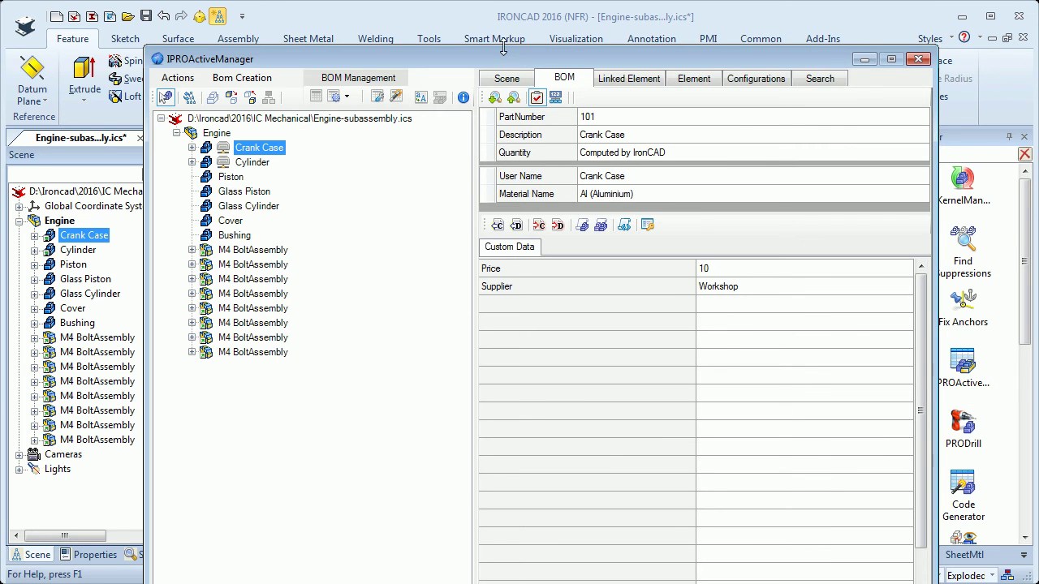
Move the reopened manager window fully into view and show the Cylinder's BOM, part number 102.
{"action": "left_click_drag", "start_coordinate": [503, 49], "coordinate": [528, 47]}
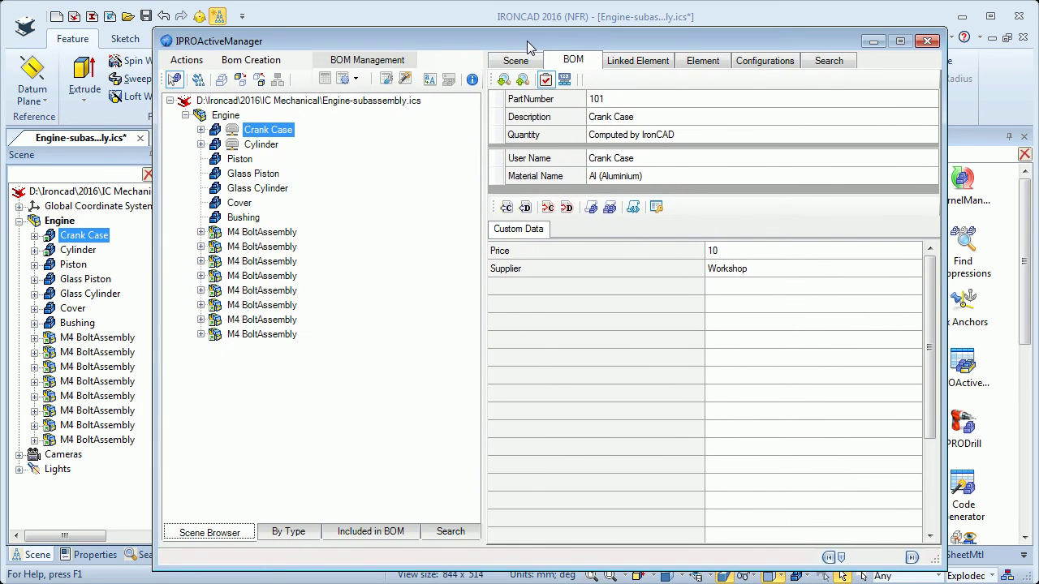
{"action": "left_click", "coordinate": [266, 146]}
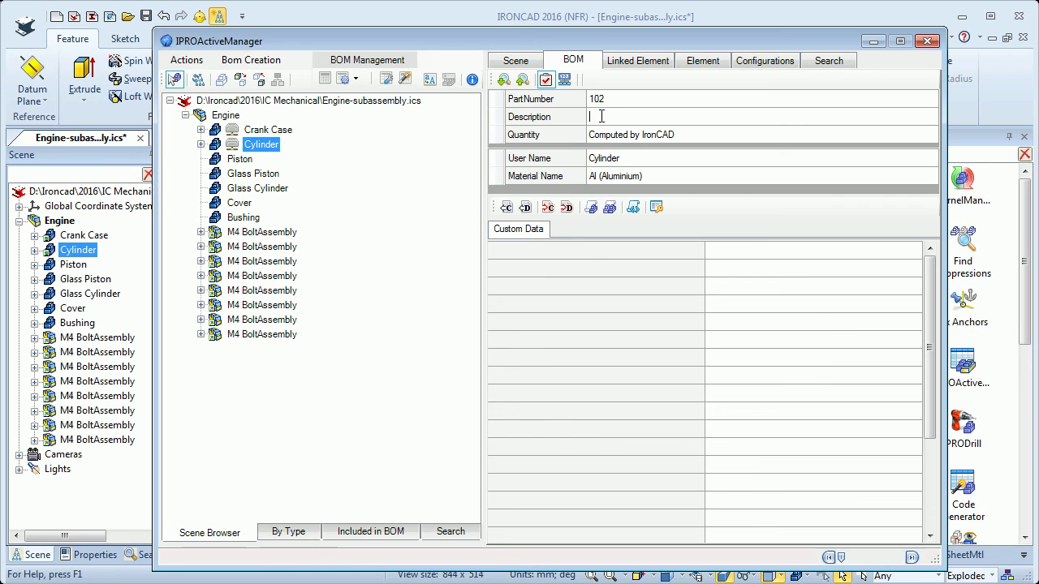
Fill Cylinder's description from its name, then view Piston, Glass Piston, Glass Cylinder, Cover and Bushing BOM data.
{"action": "left_click", "coordinate": [567, 209]}
{"action": "left_click", "coordinate": [240, 161]}
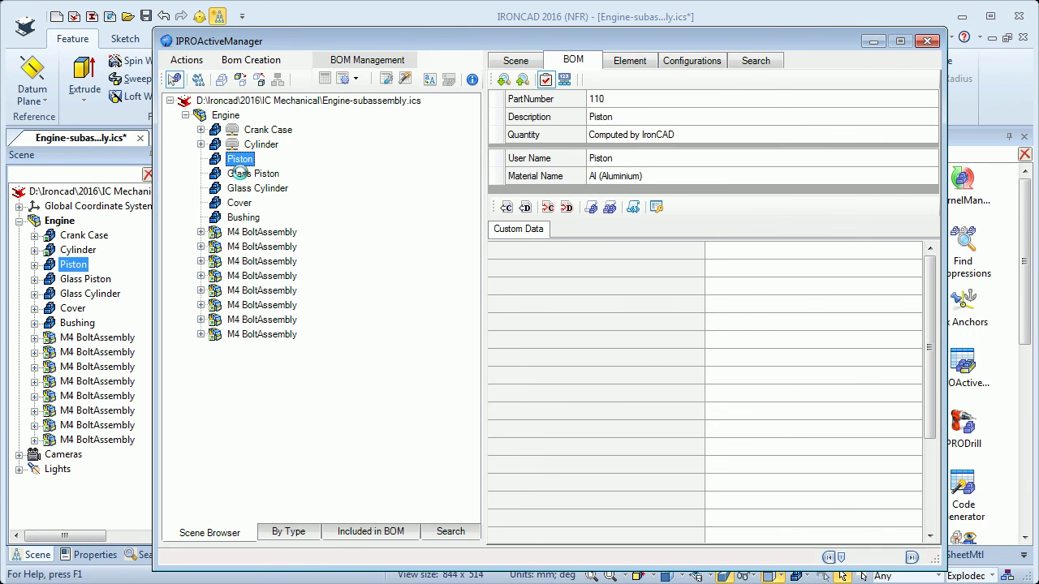
{"action": "left_click", "coordinate": [242, 175]}
{"action": "left_click", "coordinate": [243, 190]}
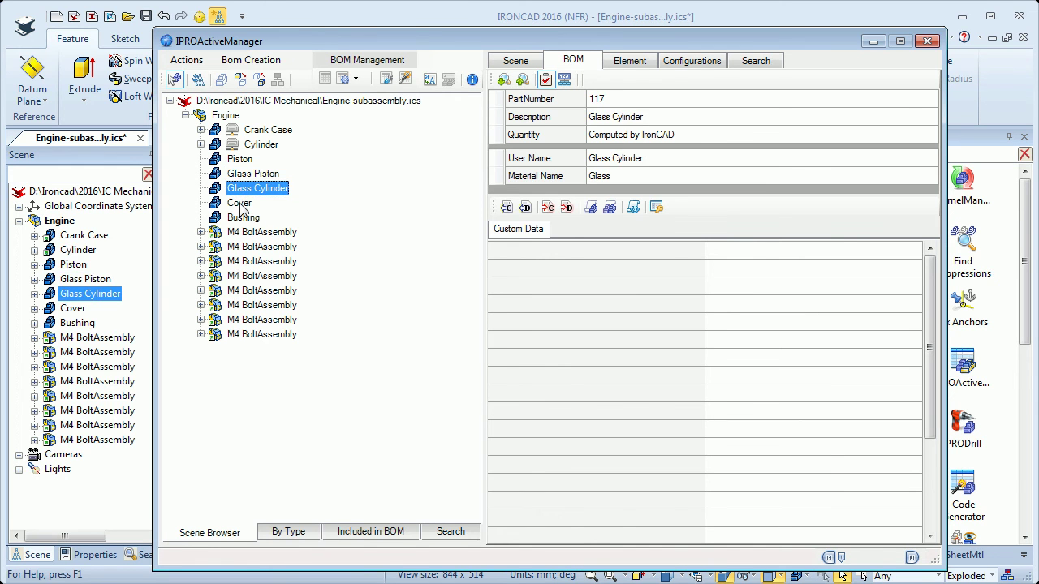
{"action": "left_click", "coordinate": [241, 205]}
{"action": "left_click", "coordinate": [242, 219]}
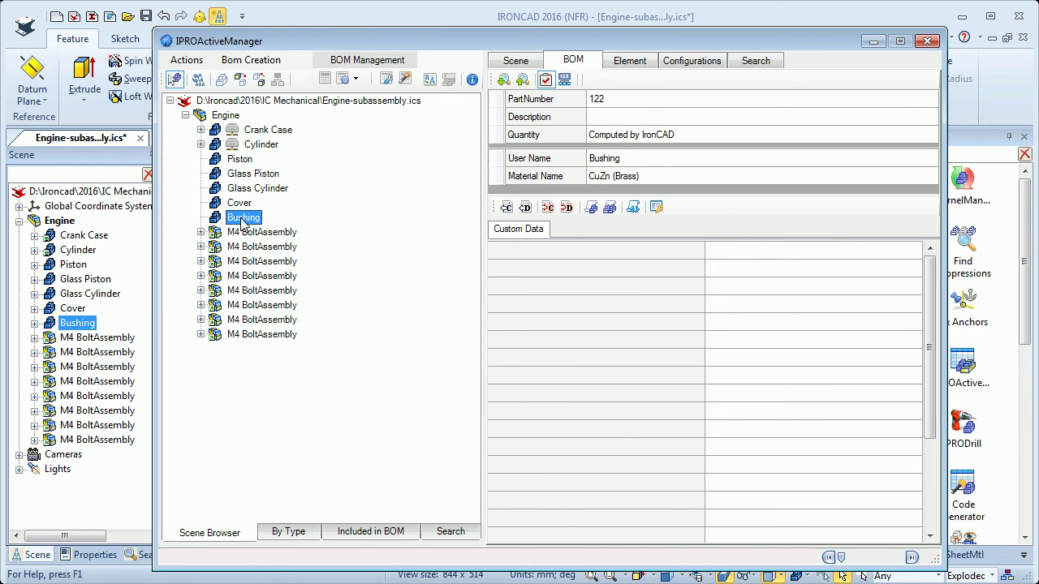
Browse M4 BoltAssembly, Bushing, Cover and Glass Cylinder, ending on Glass Piston's BOM (part 116).
{"action": "left_click", "coordinate": [245, 234]}
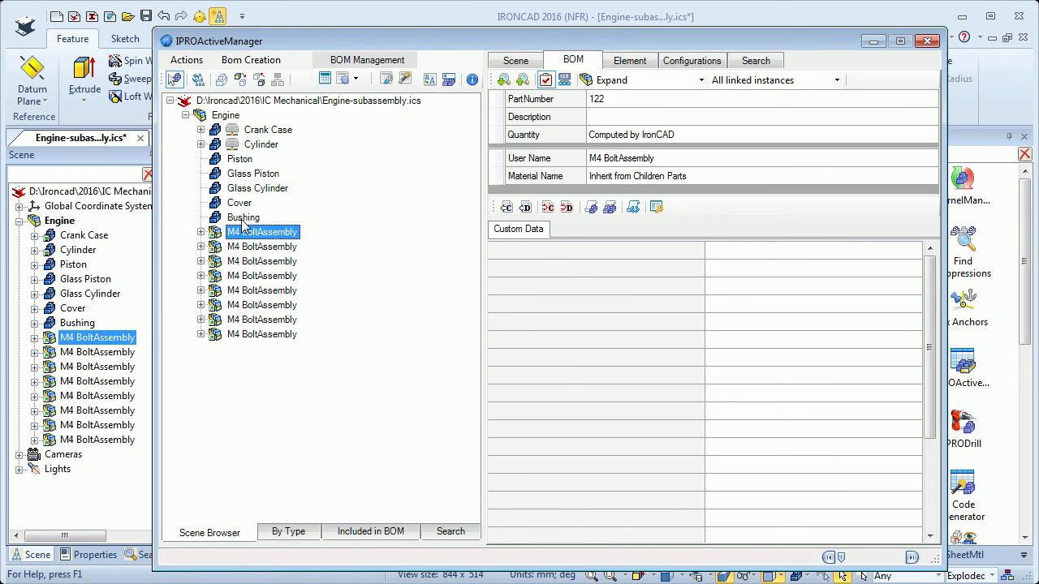
{"action": "left_click", "coordinate": [242, 218]}
{"action": "left_click", "coordinate": [240, 205]}
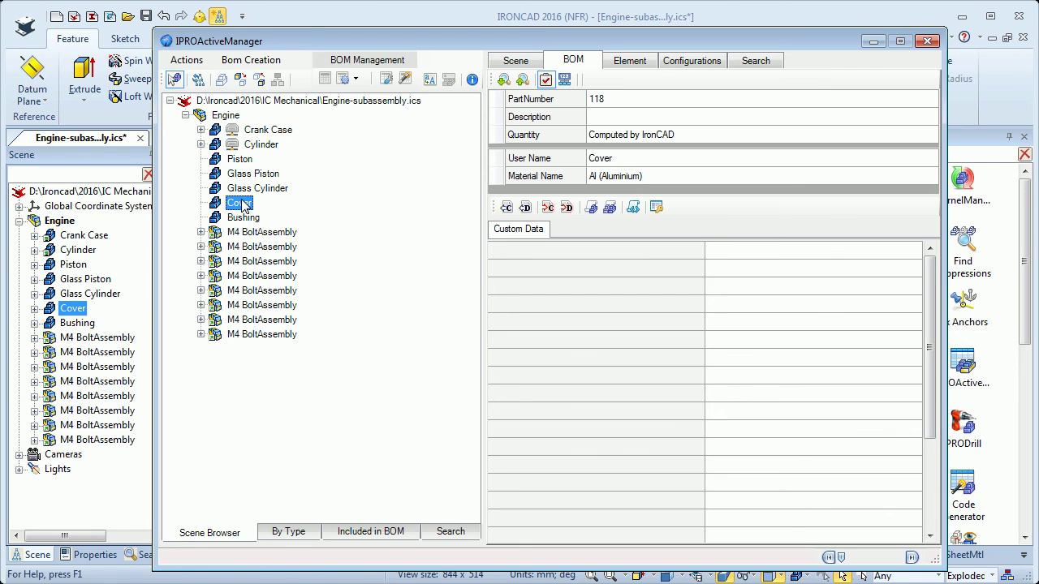
{"action": "left_click", "coordinate": [243, 218]}
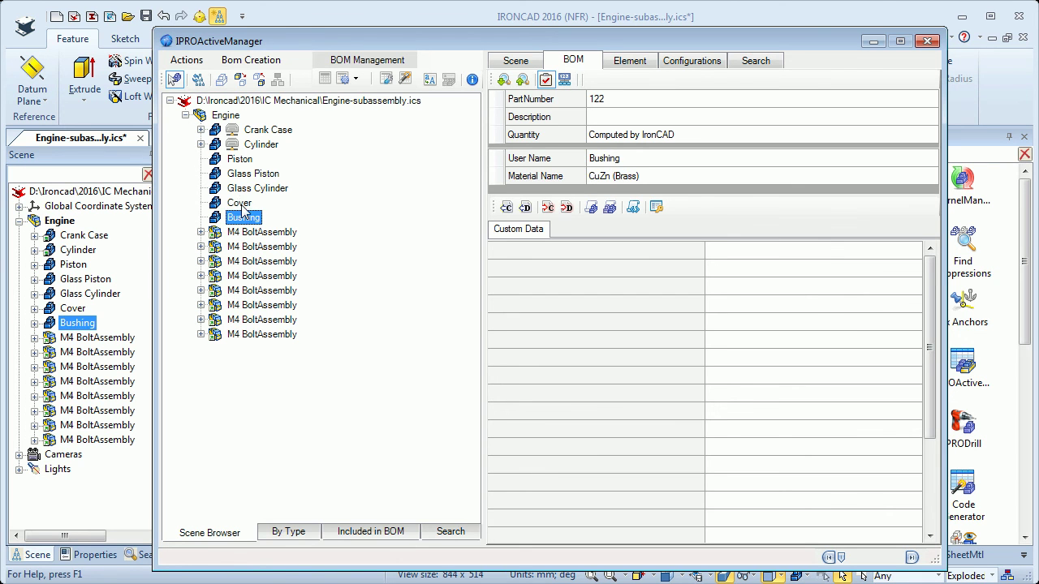
{"action": "left_click", "coordinate": [245, 203]}
{"action": "left_click", "coordinate": [249, 189]}
{"action": "left_click", "coordinate": [248, 176]}
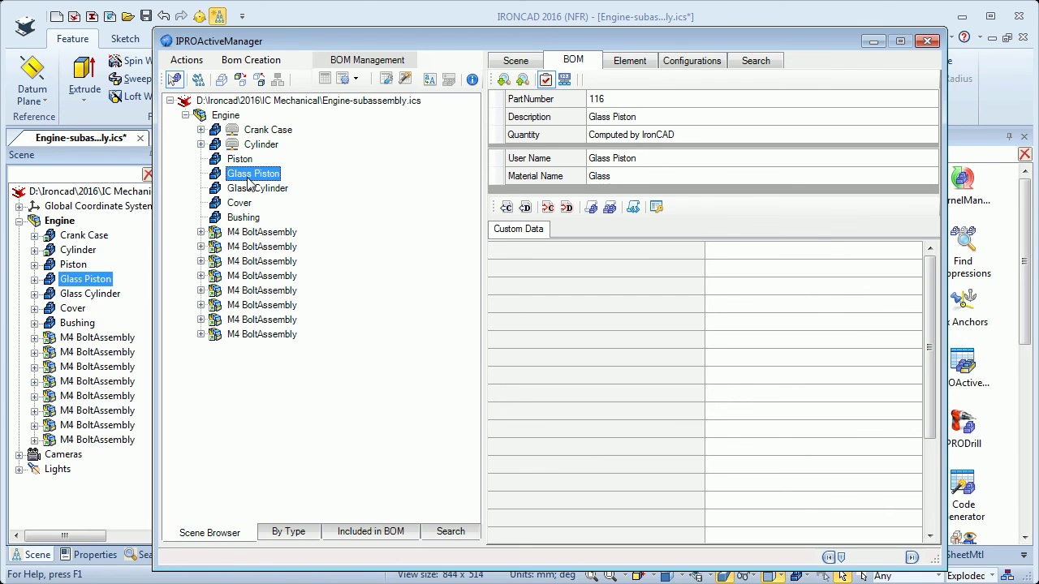